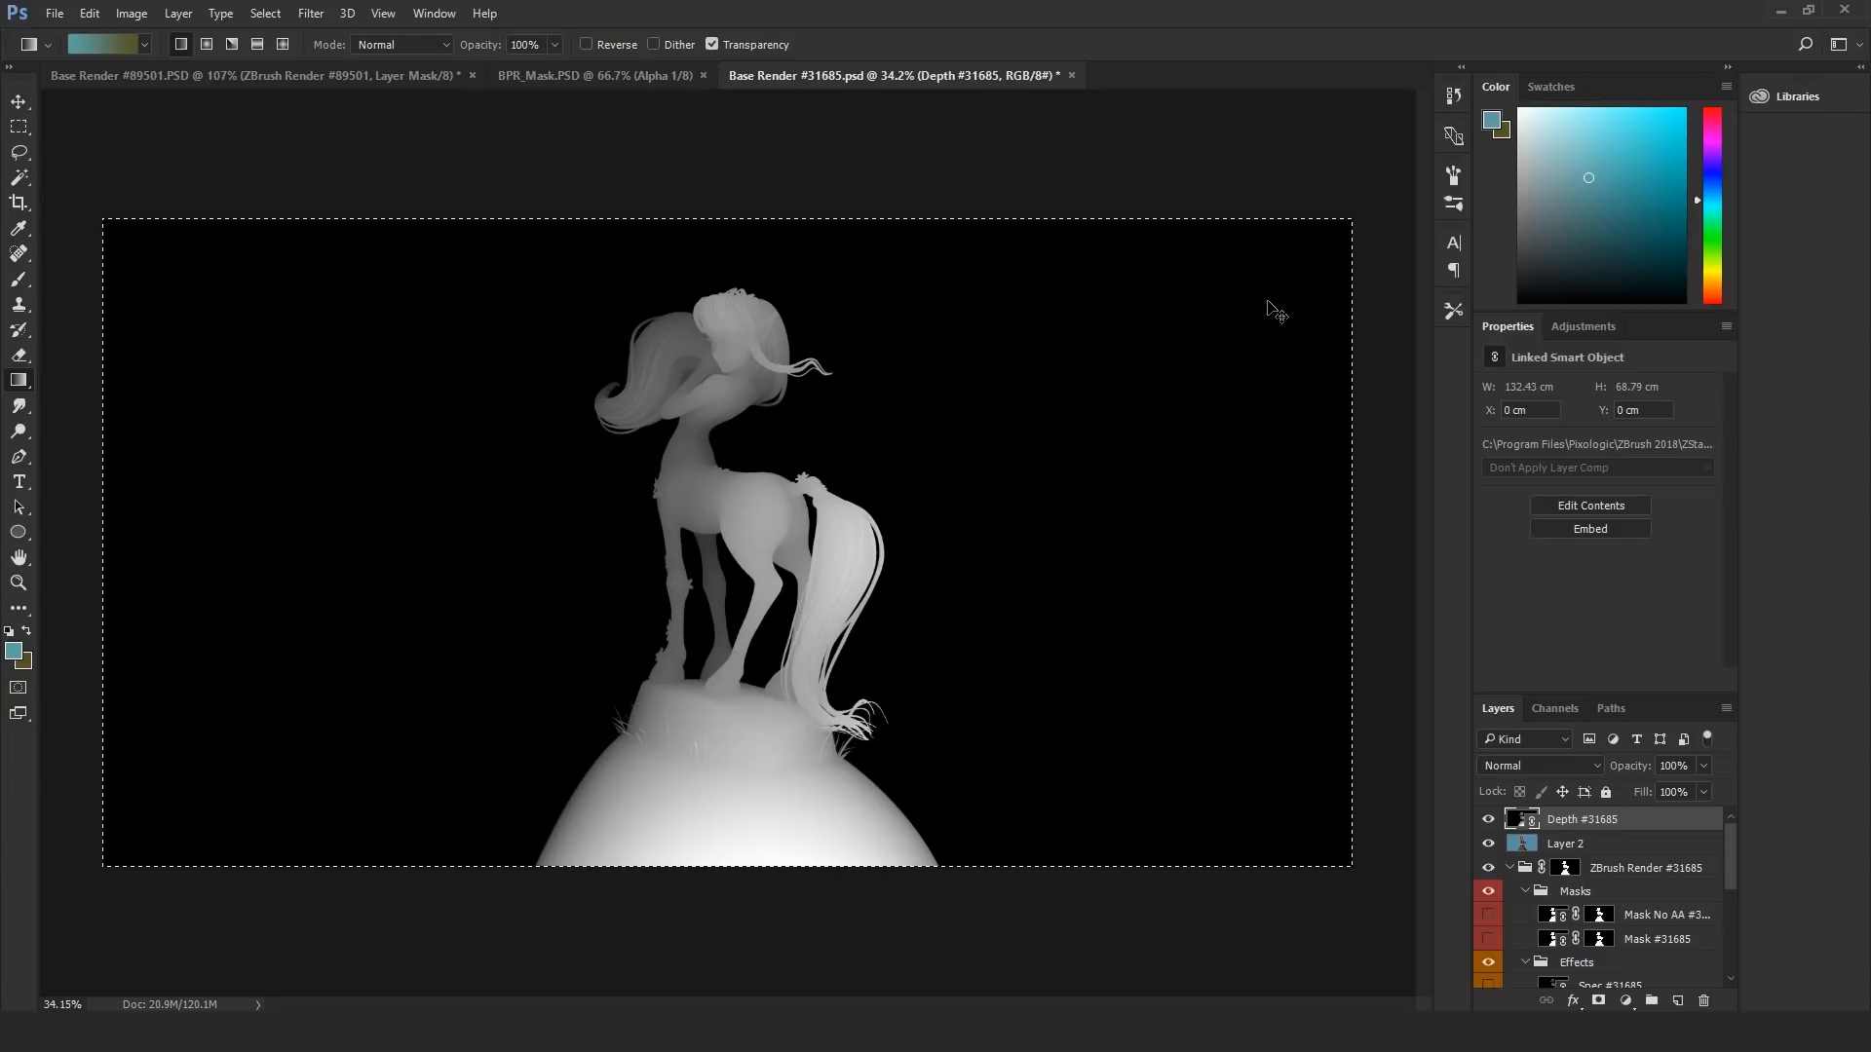
Copy the whole depth image into a new channel renamed Depth, then return to the RGB composite
key("ctrl+a")
left_click(1554, 707)
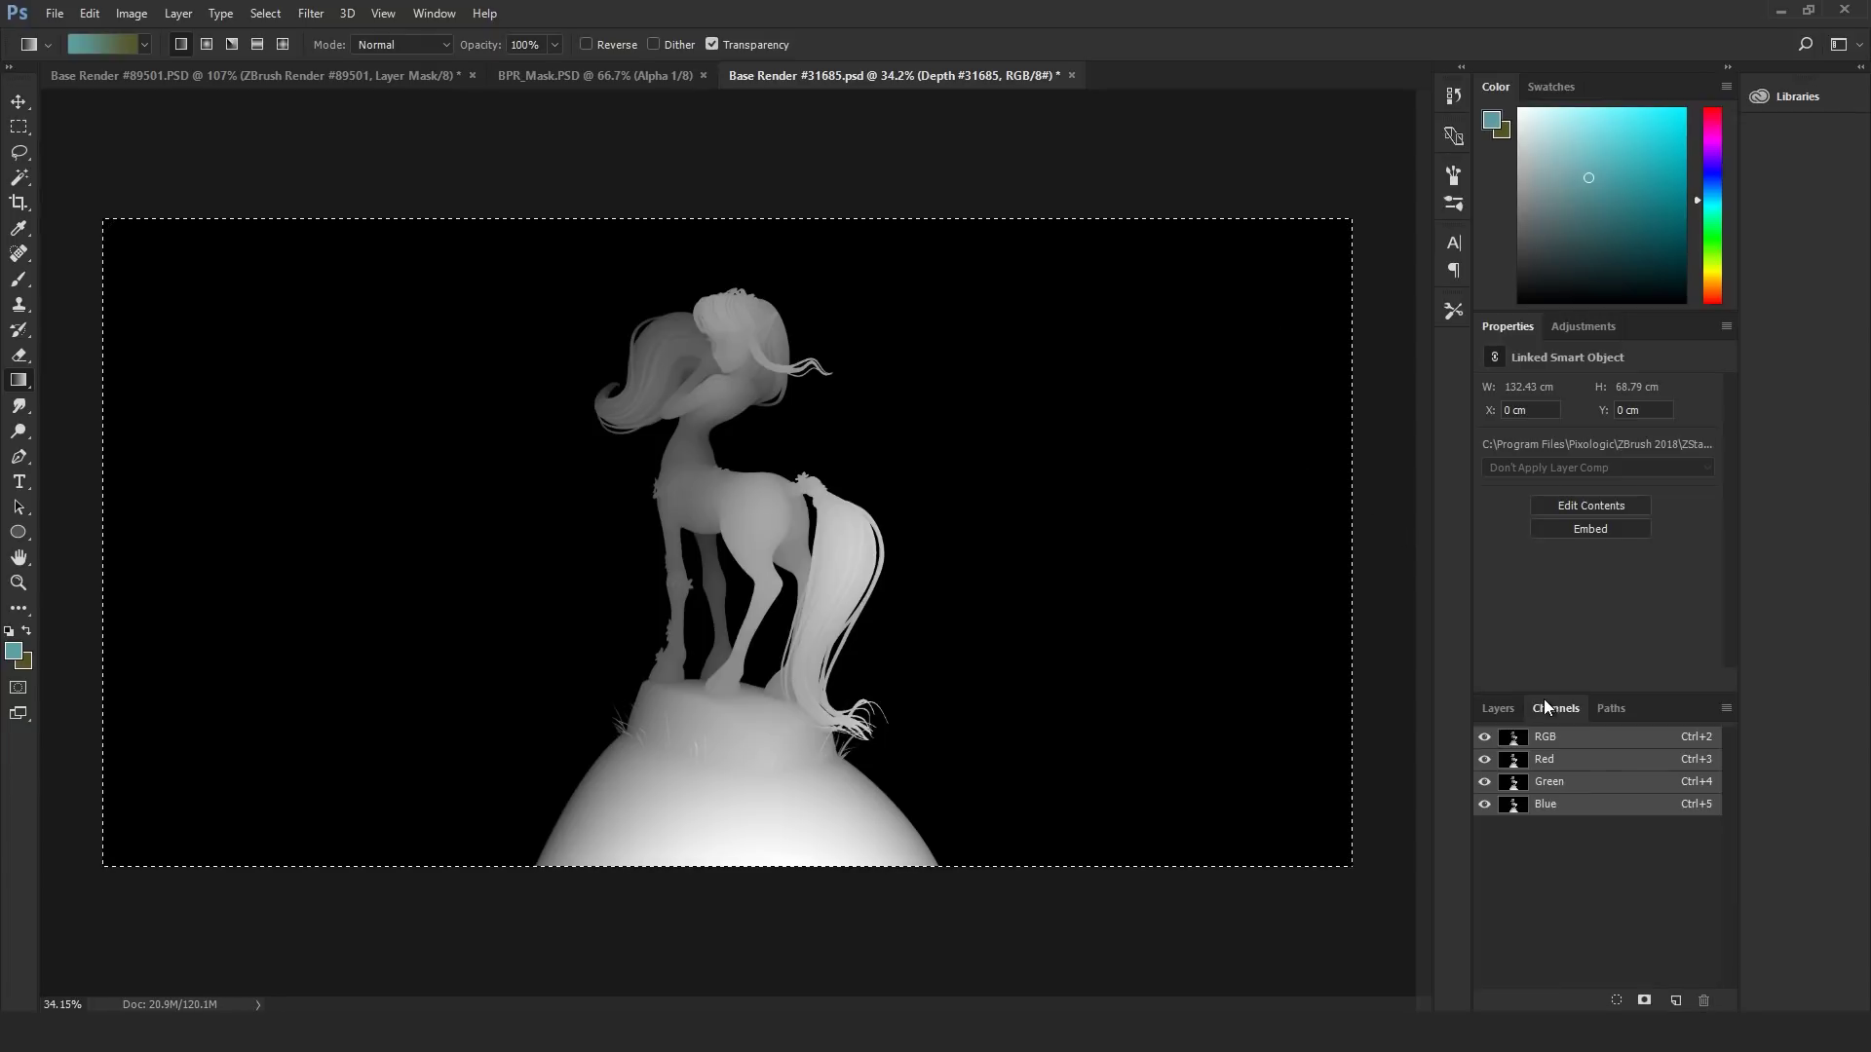
left_click(1677, 1000)
double_click(1552, 827)
type("Depth")
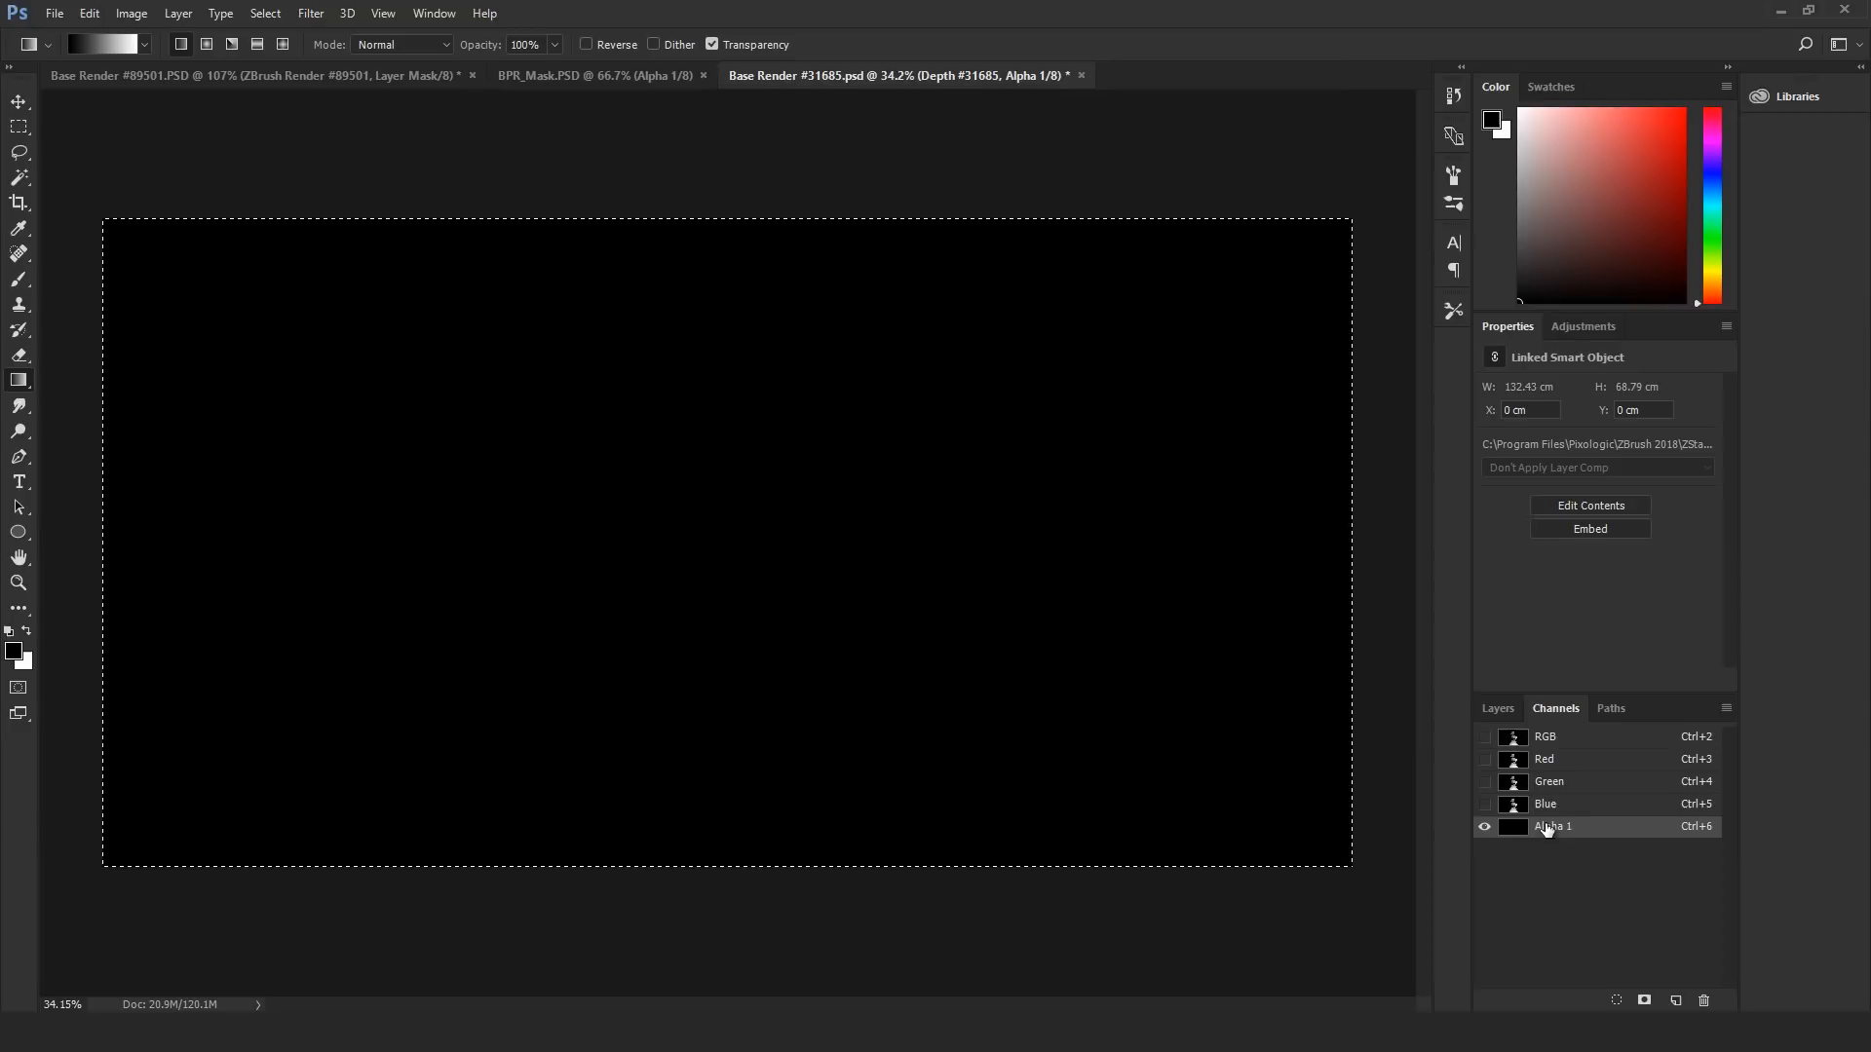
key("Return")
key("ctrl+v")
key("ctrl+2")
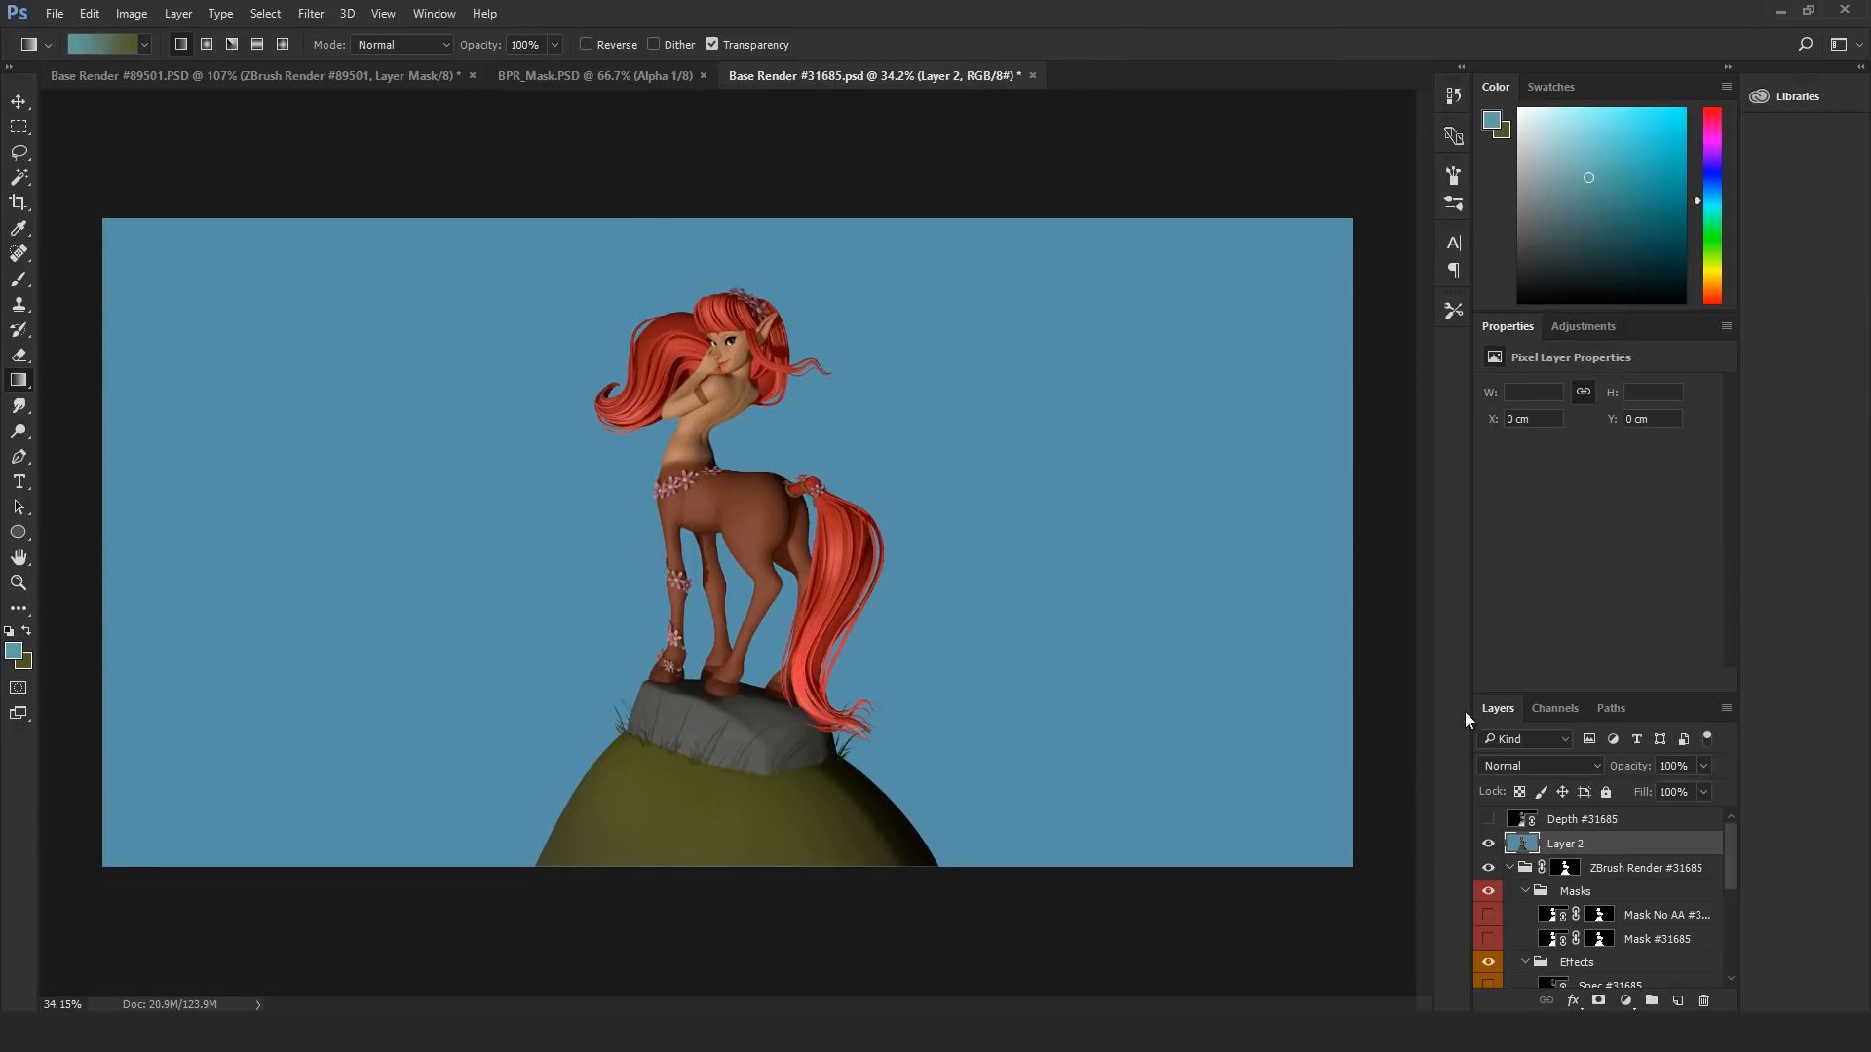
Try Lens Blur with the Depth channel as source, focal distance around 117 and radius 25, then close it
left_click(310, 13)
mouse_move(427, 246)
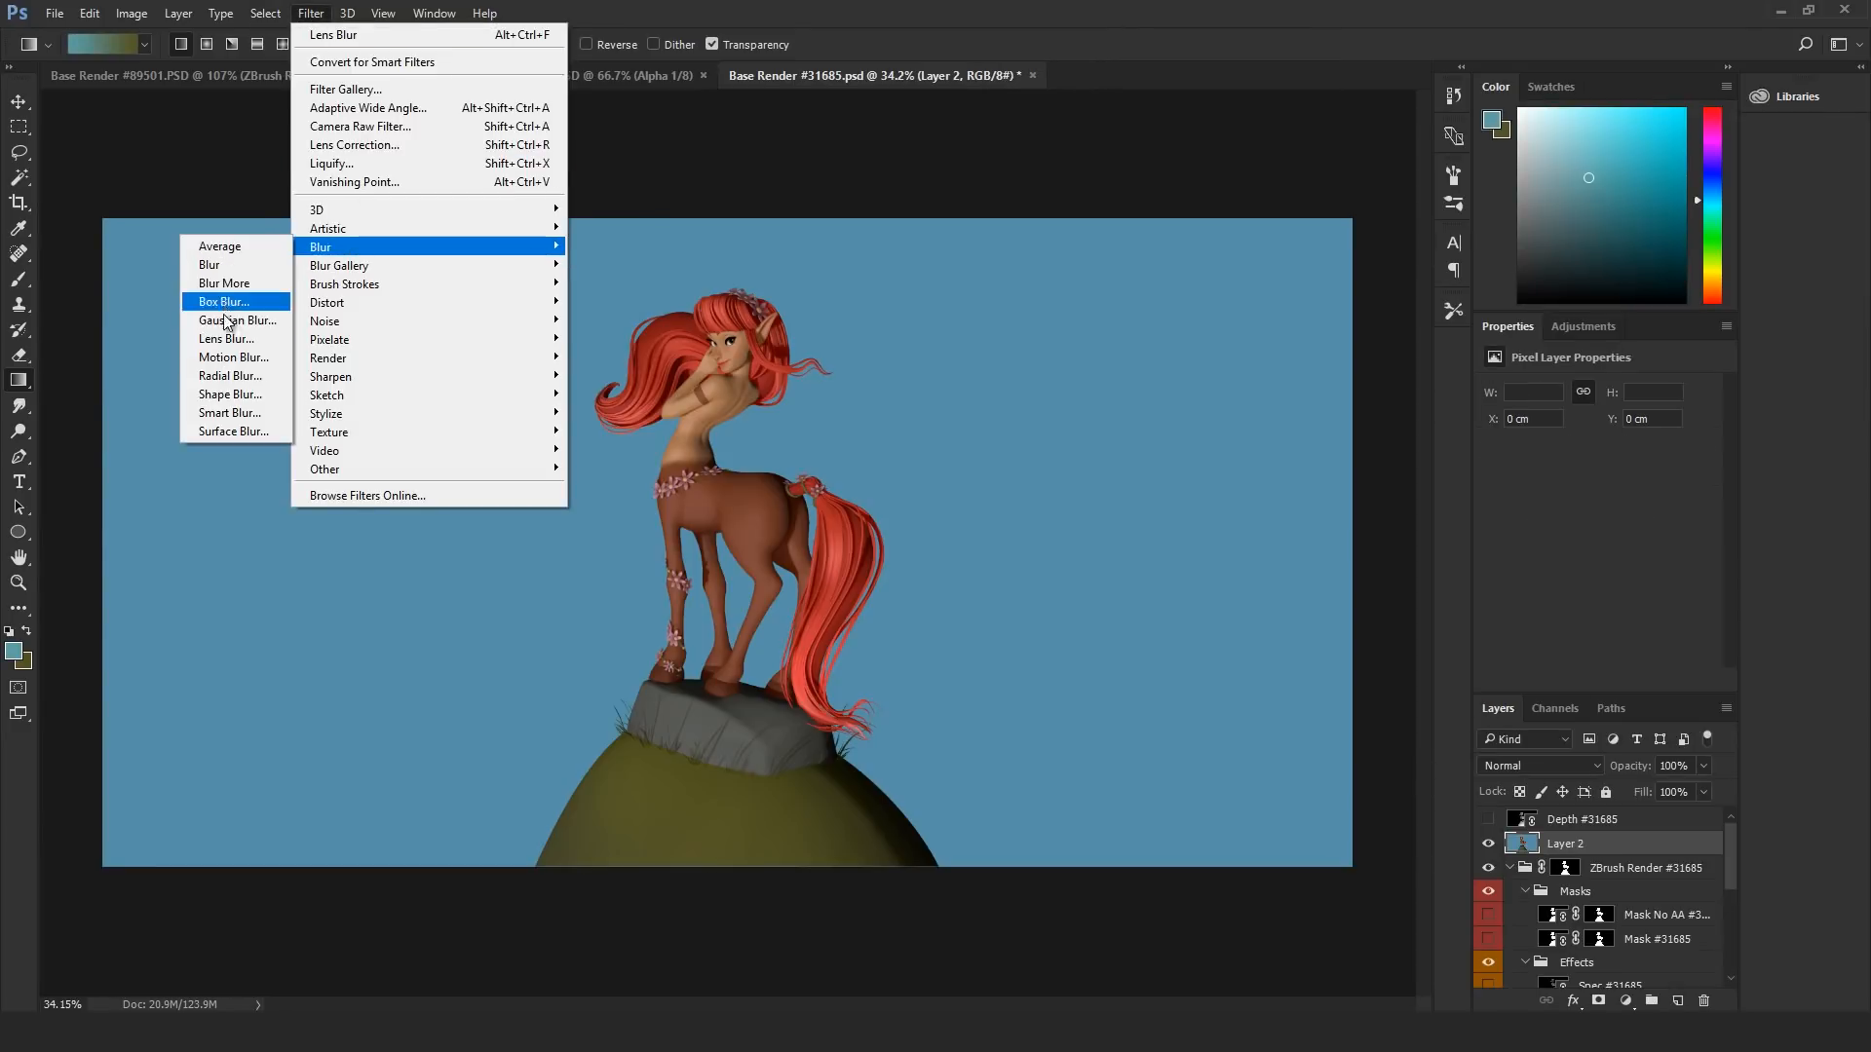
left_click(234, 314)
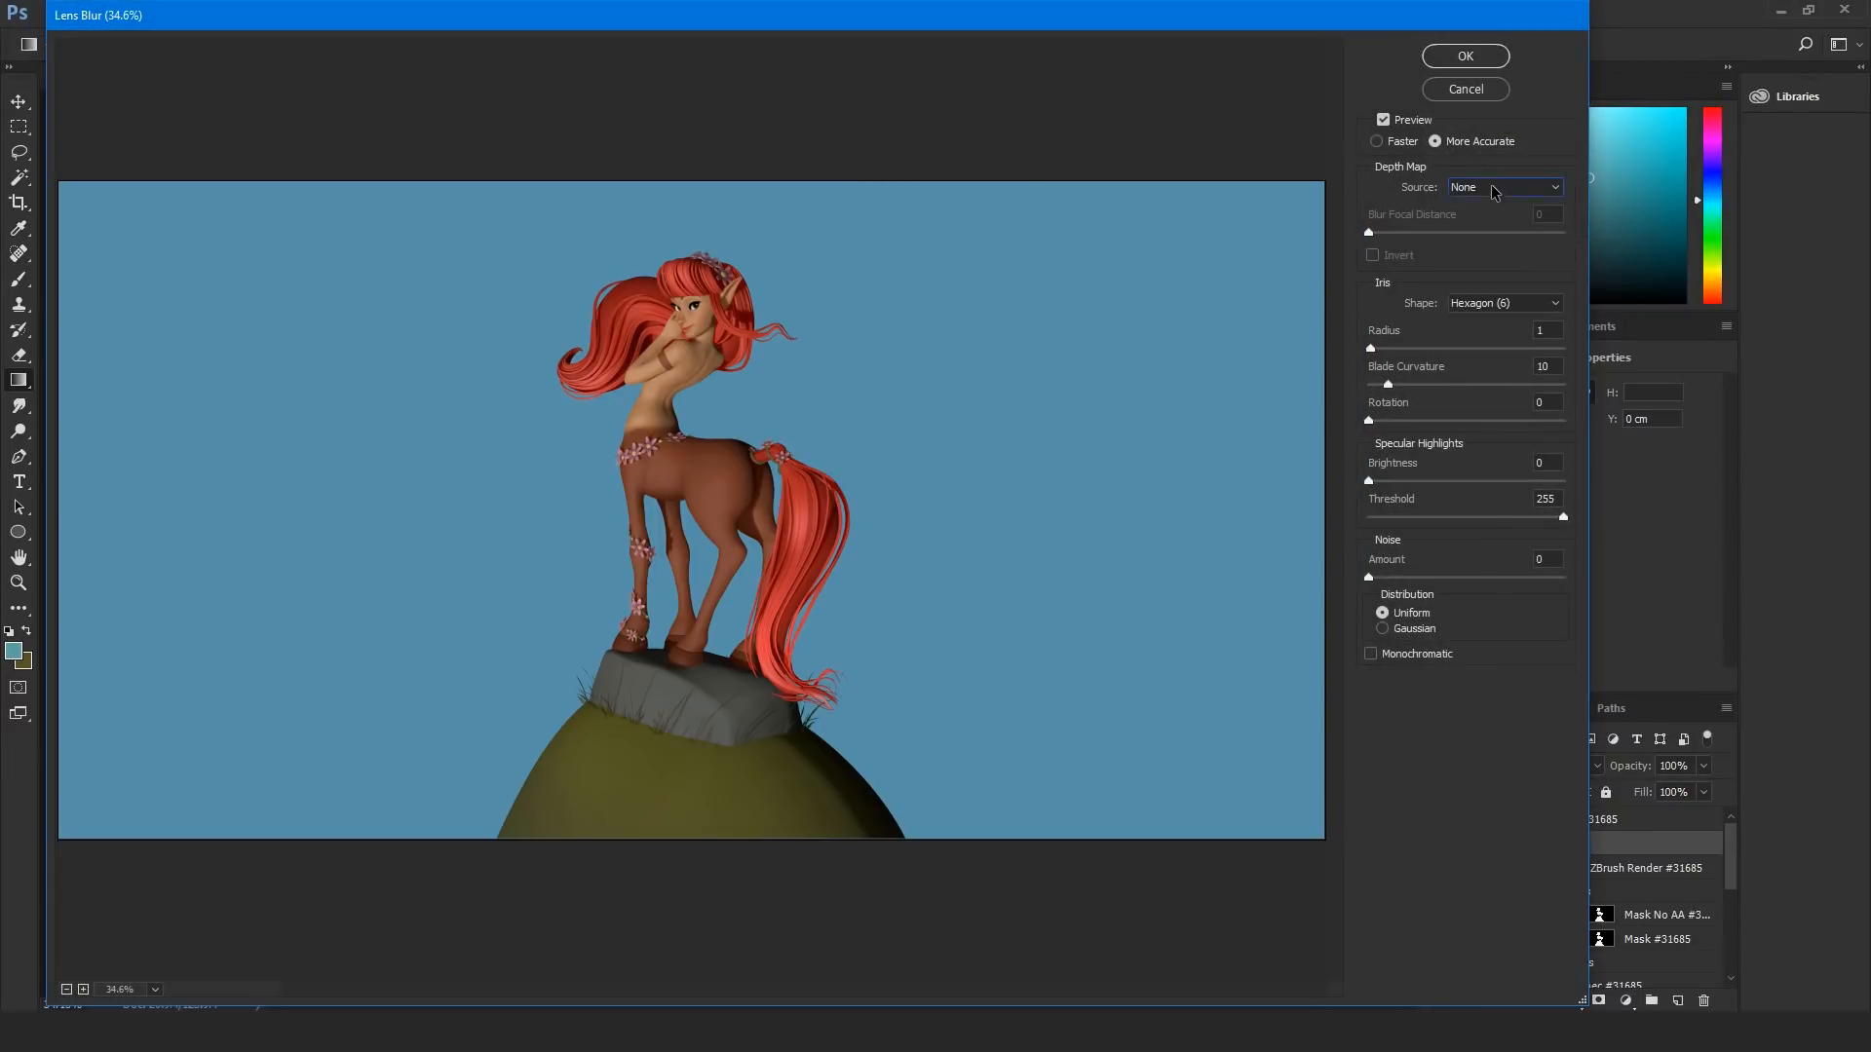
left_click(1491, 188)
left_click(1500, 249)
left_click(718, 468)
left_click(1100, 323)
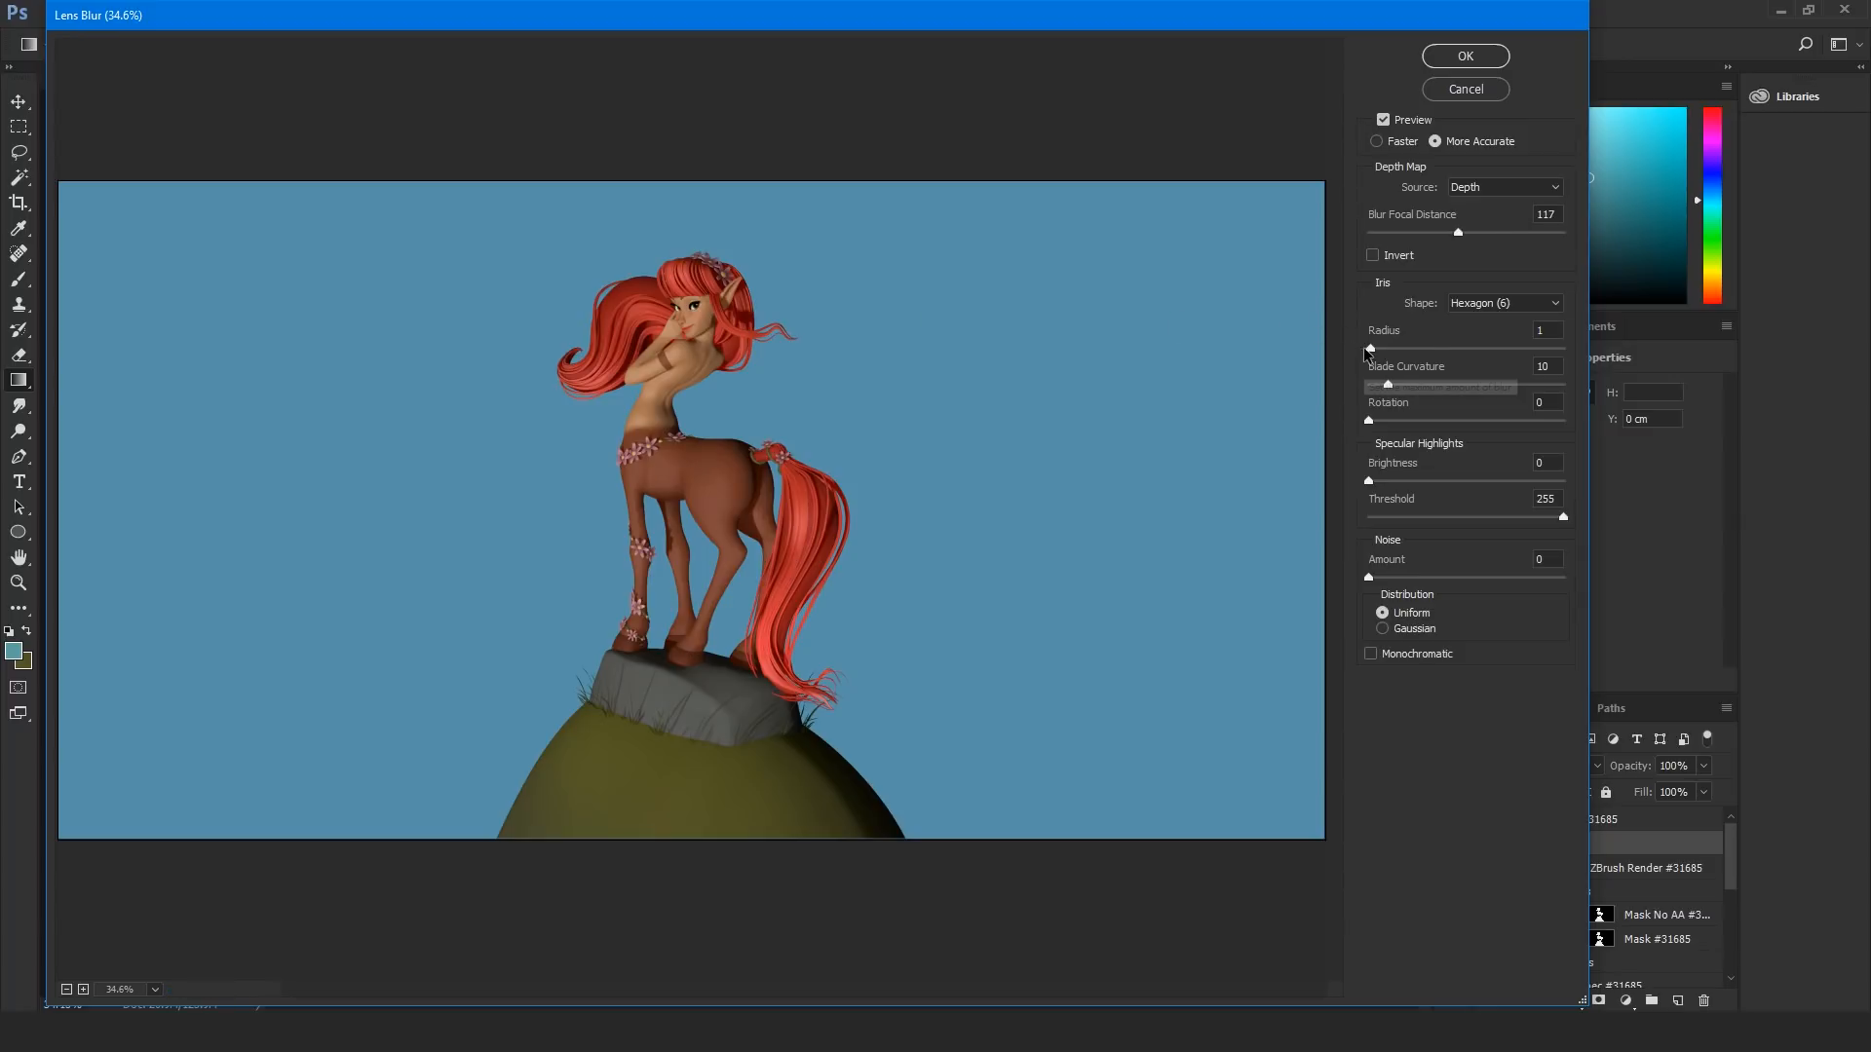
left_click_drag(1370, 349, 1417, 348)
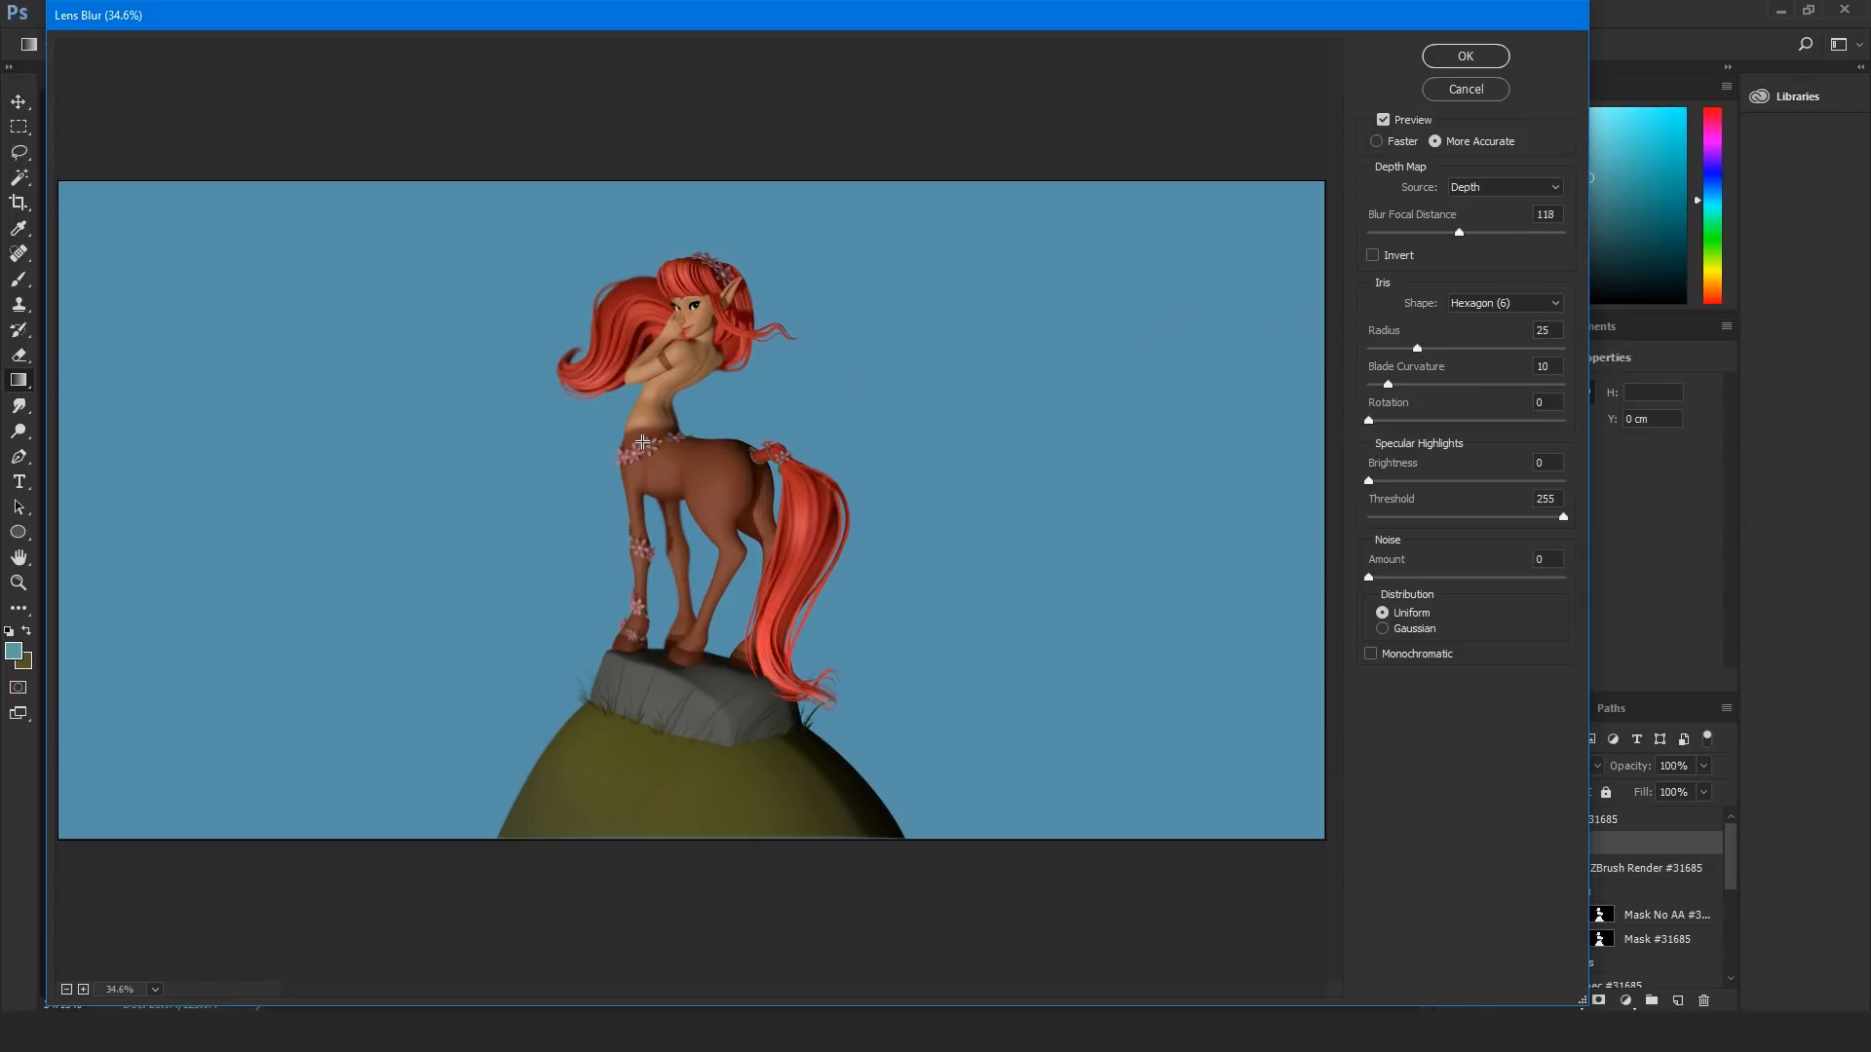
left_click(729, 464)
left_click(634, 629)
key("Return")
Show and invert the depth pass layer, then move it into the ZBrush Render group
left_click(1489, 821)
left_click(1570, 821)
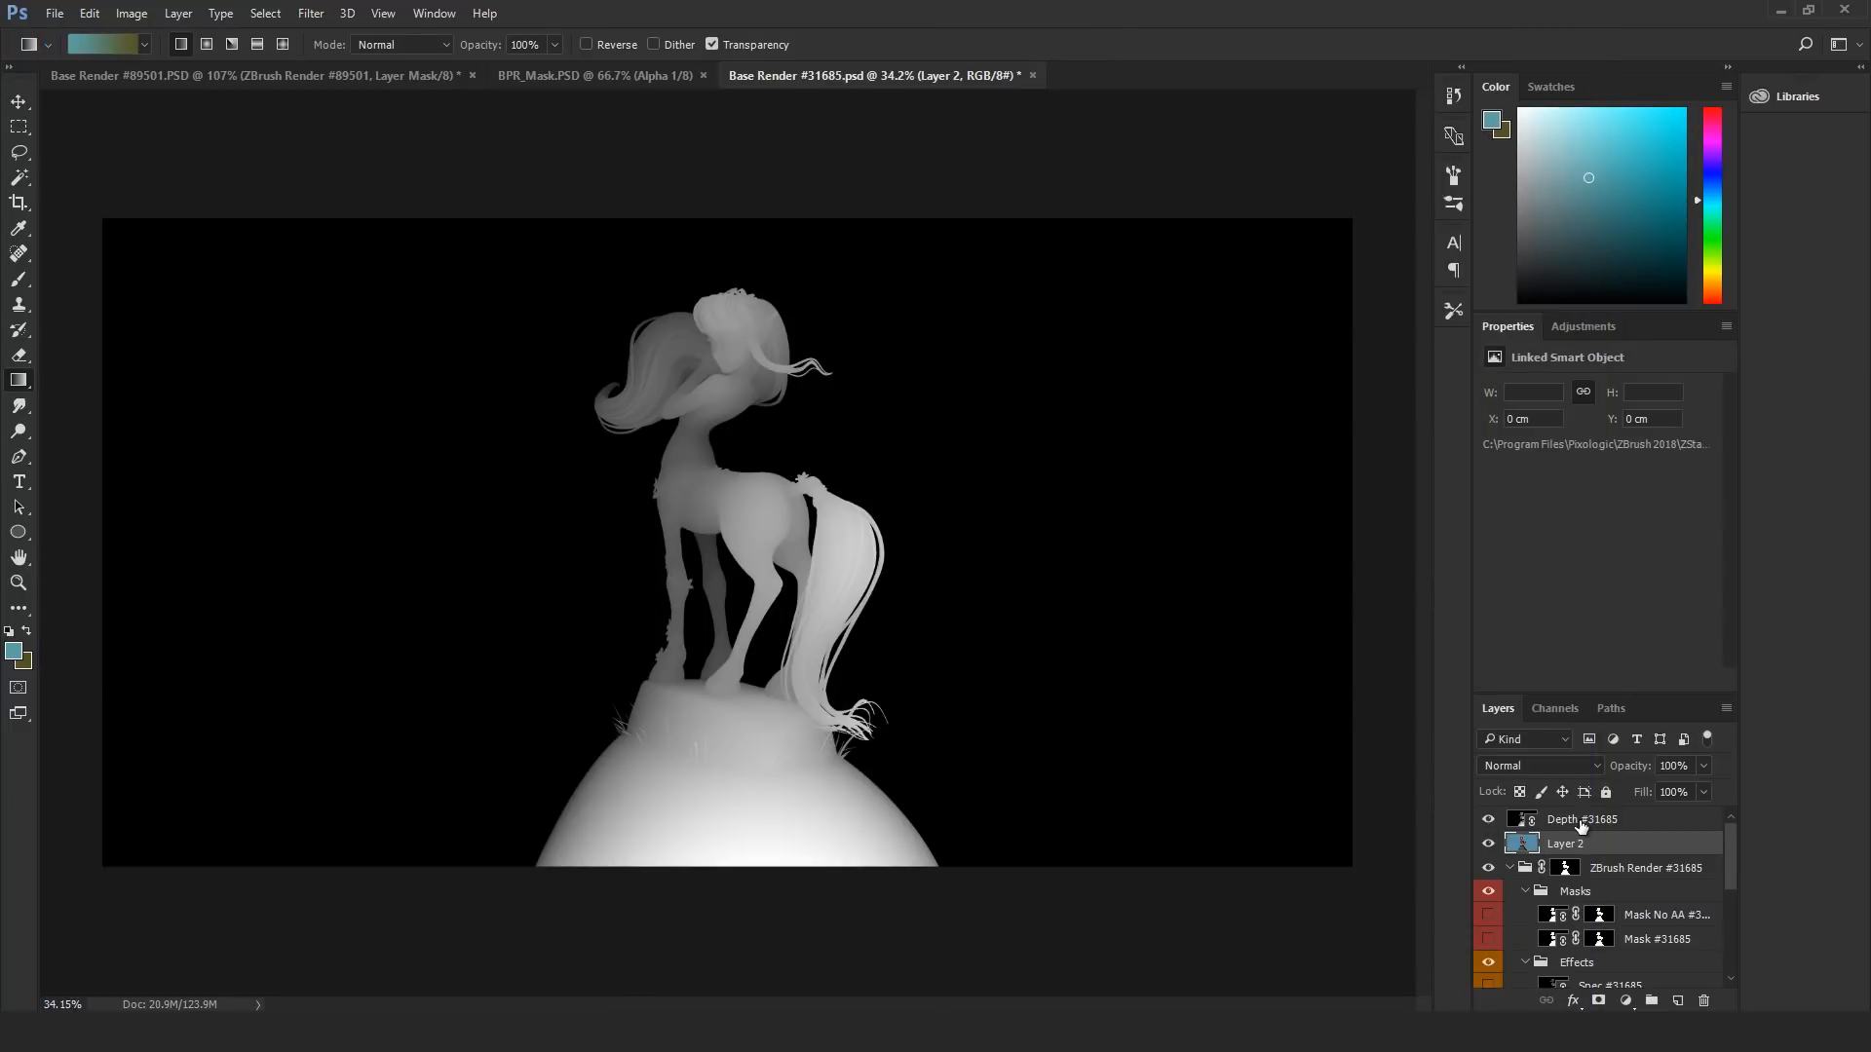
key("ctrl+i")
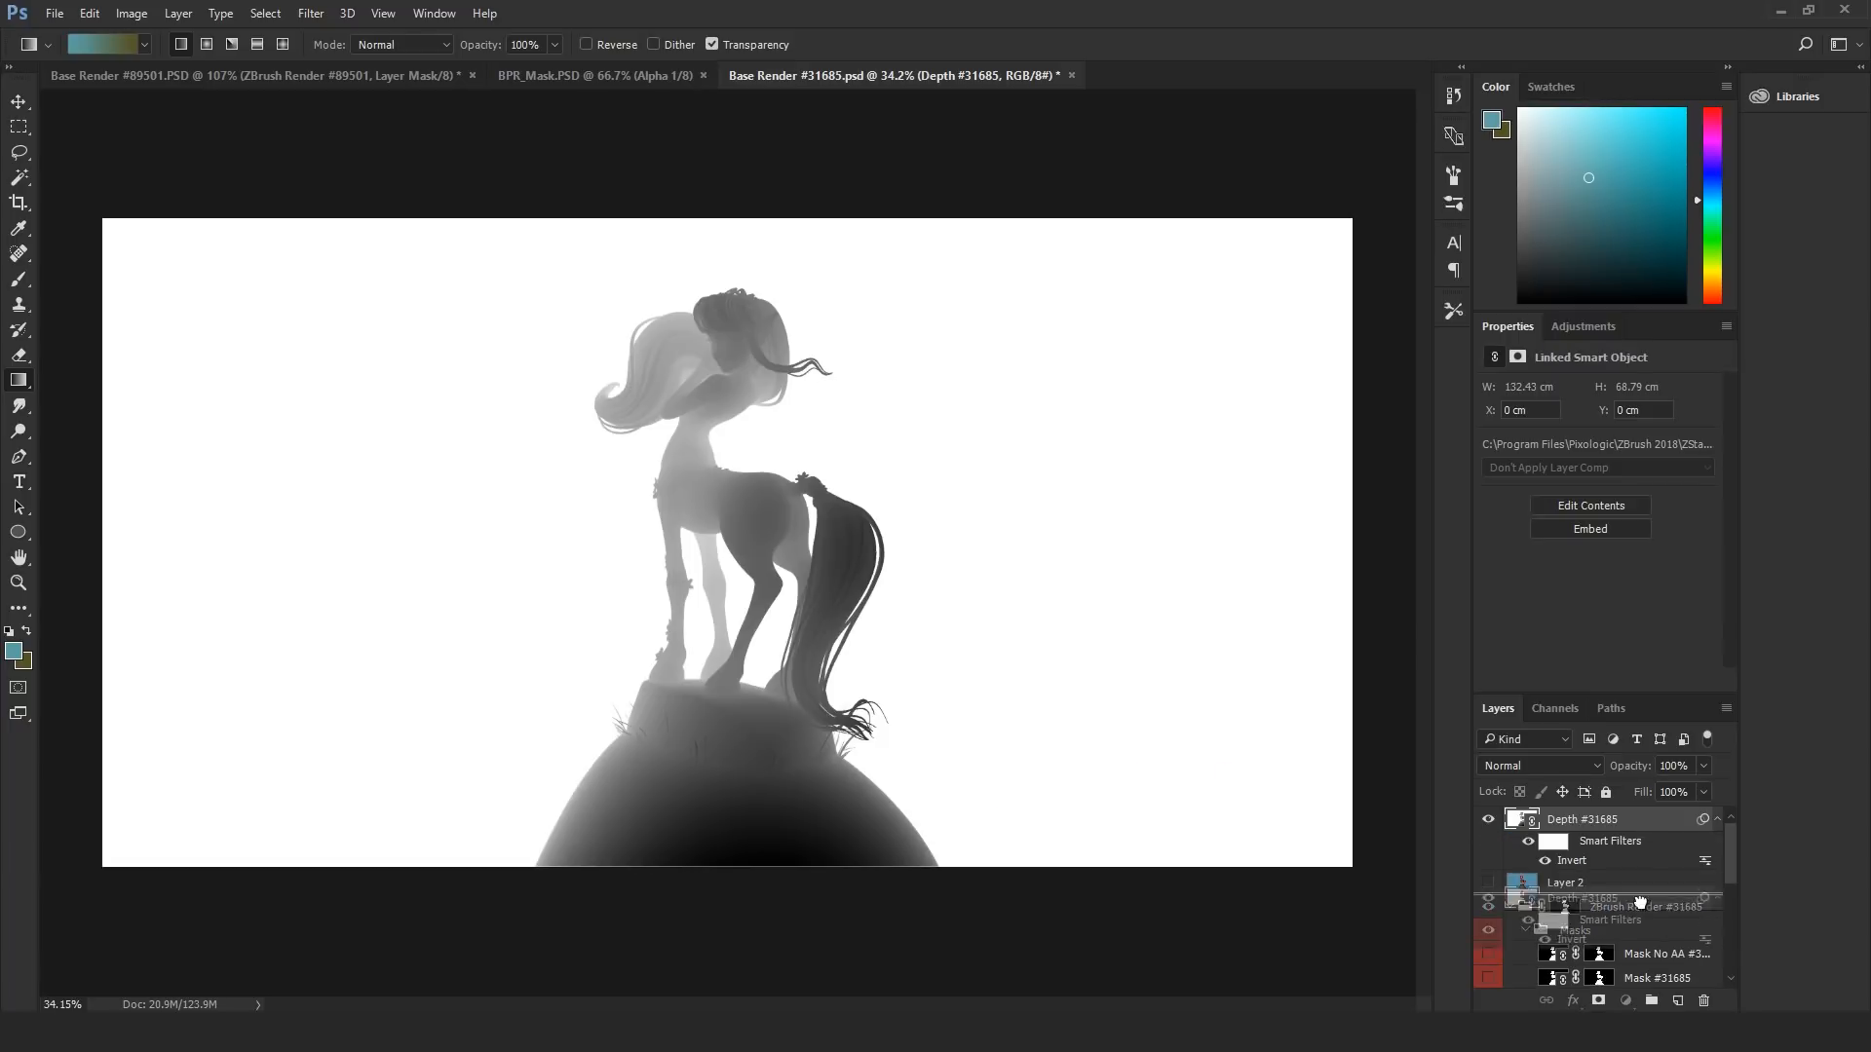
left_click_drag(1644, 820, 1640, 929)
Add a Solid Color fill layer in the background blue, masked by the pasted depth image, with the depth layer hidden
left_click(1626, 999)
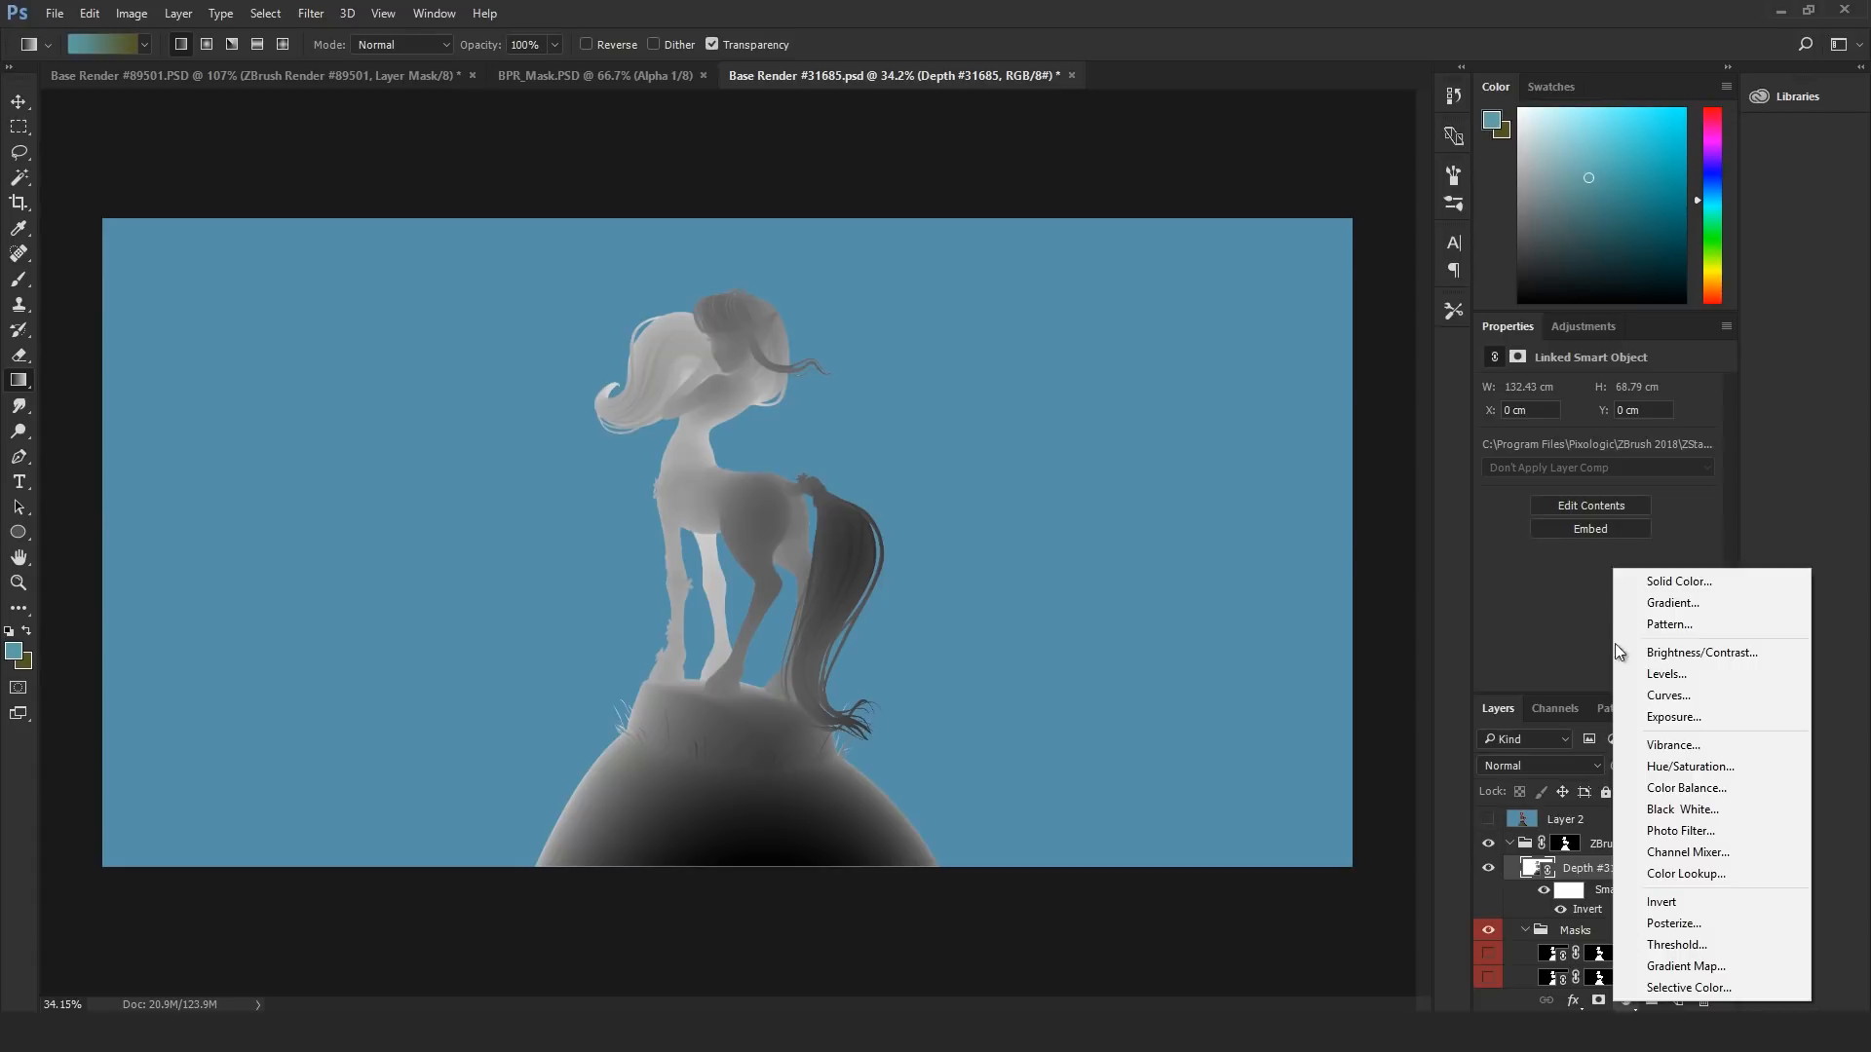
left_click(1646, 579)
left_click(991, 618)
left_click(1542, 361)
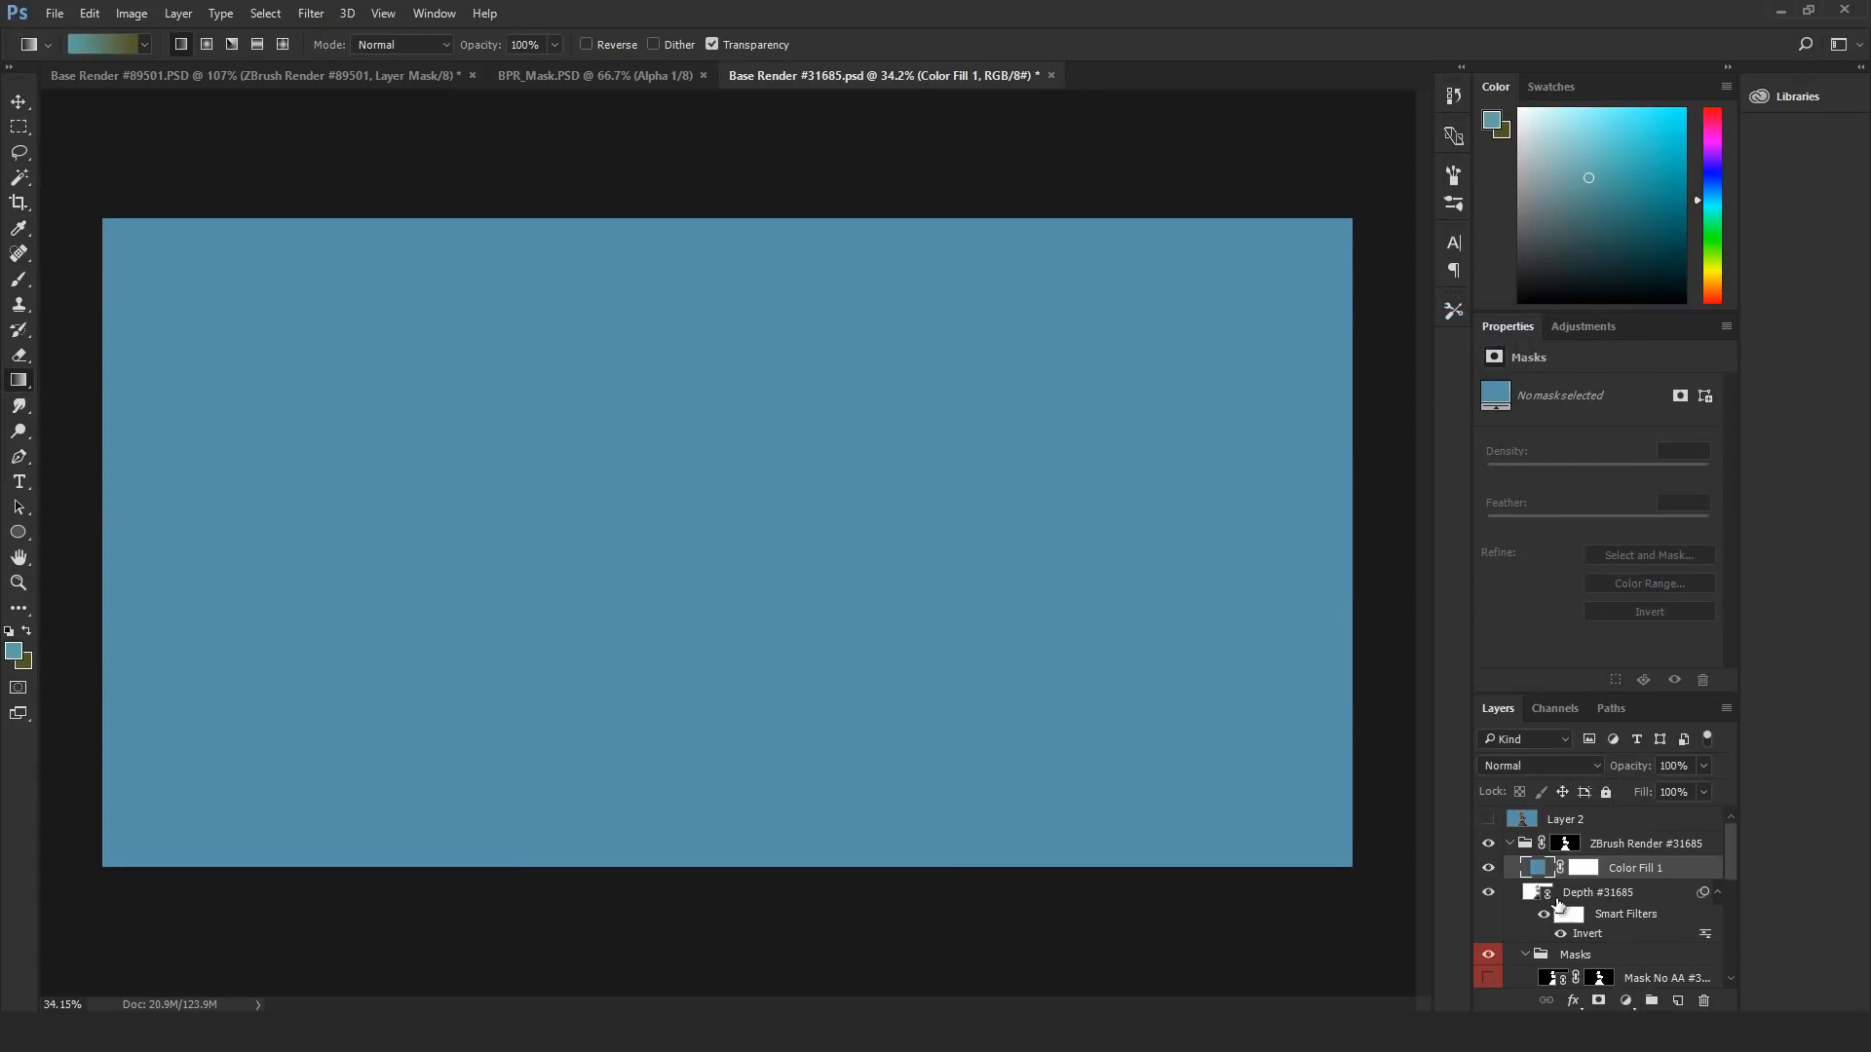
left_click(1584, 868, "alt")
key("ctrl+v")
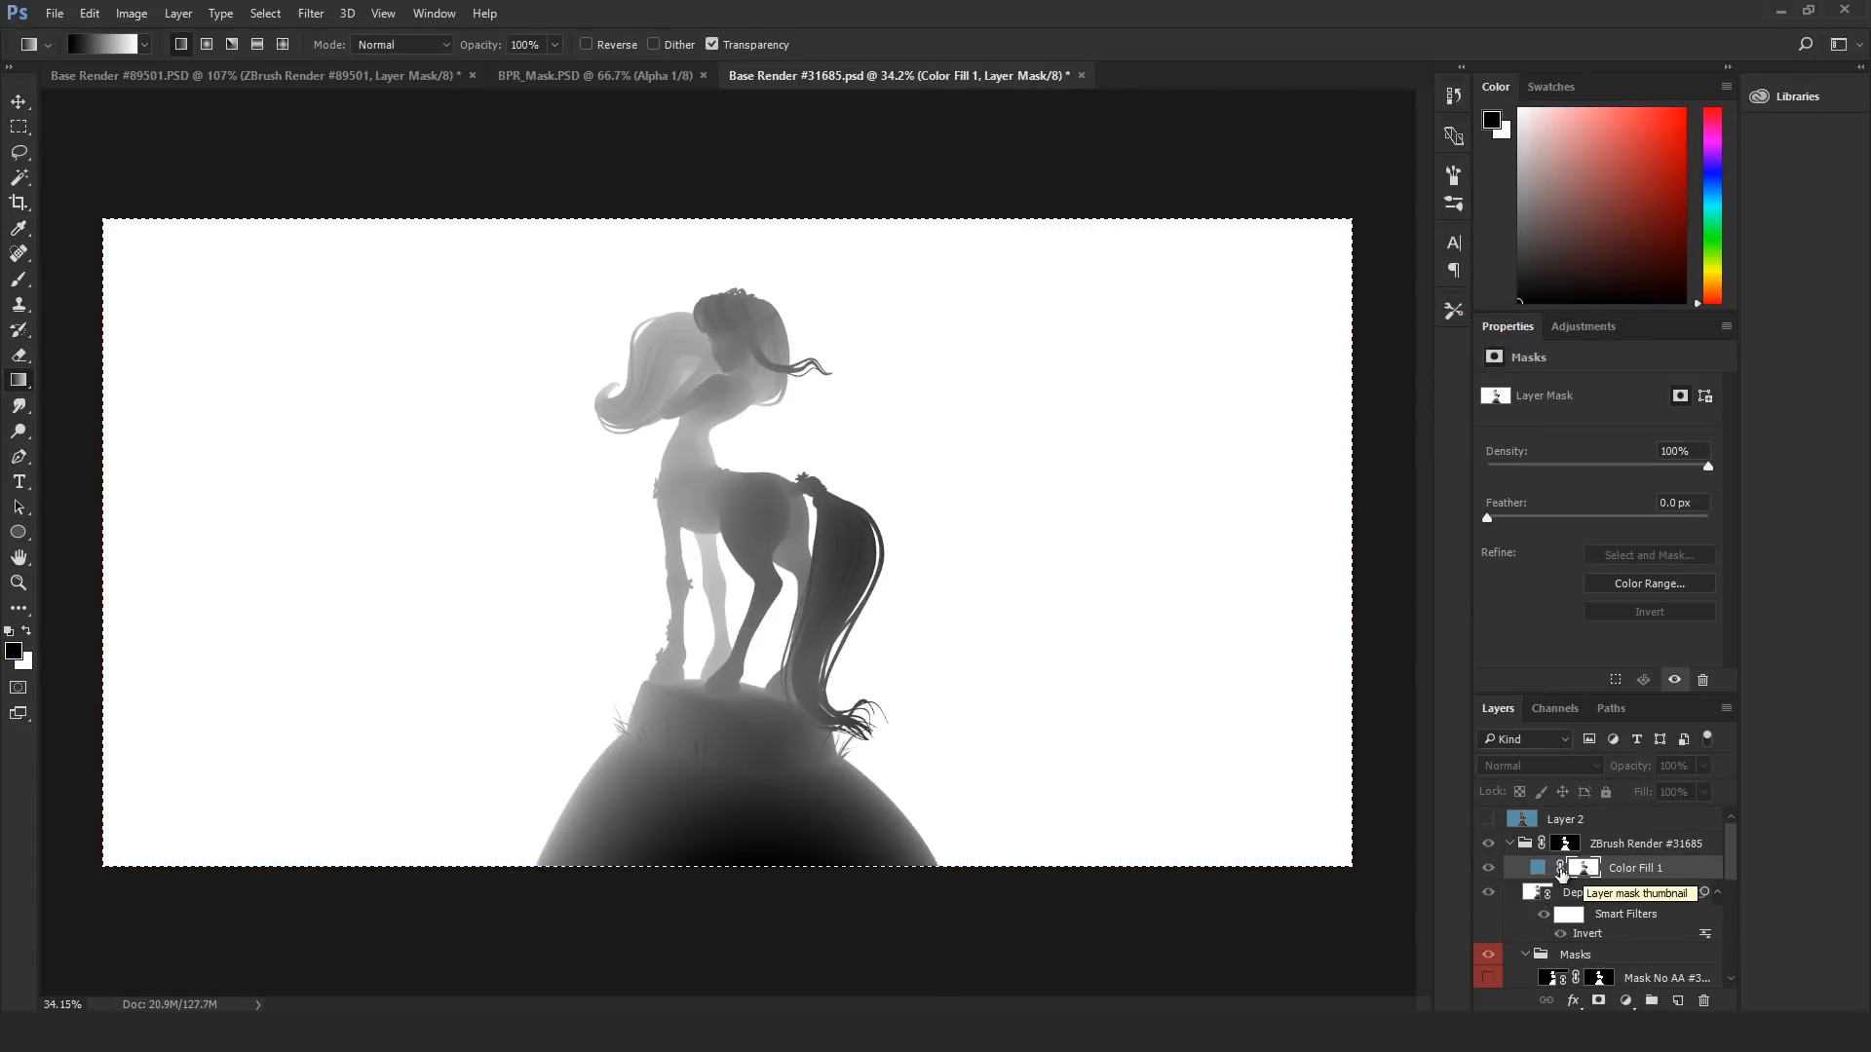
left_click(1538, 868)
left_click(1490, 893)
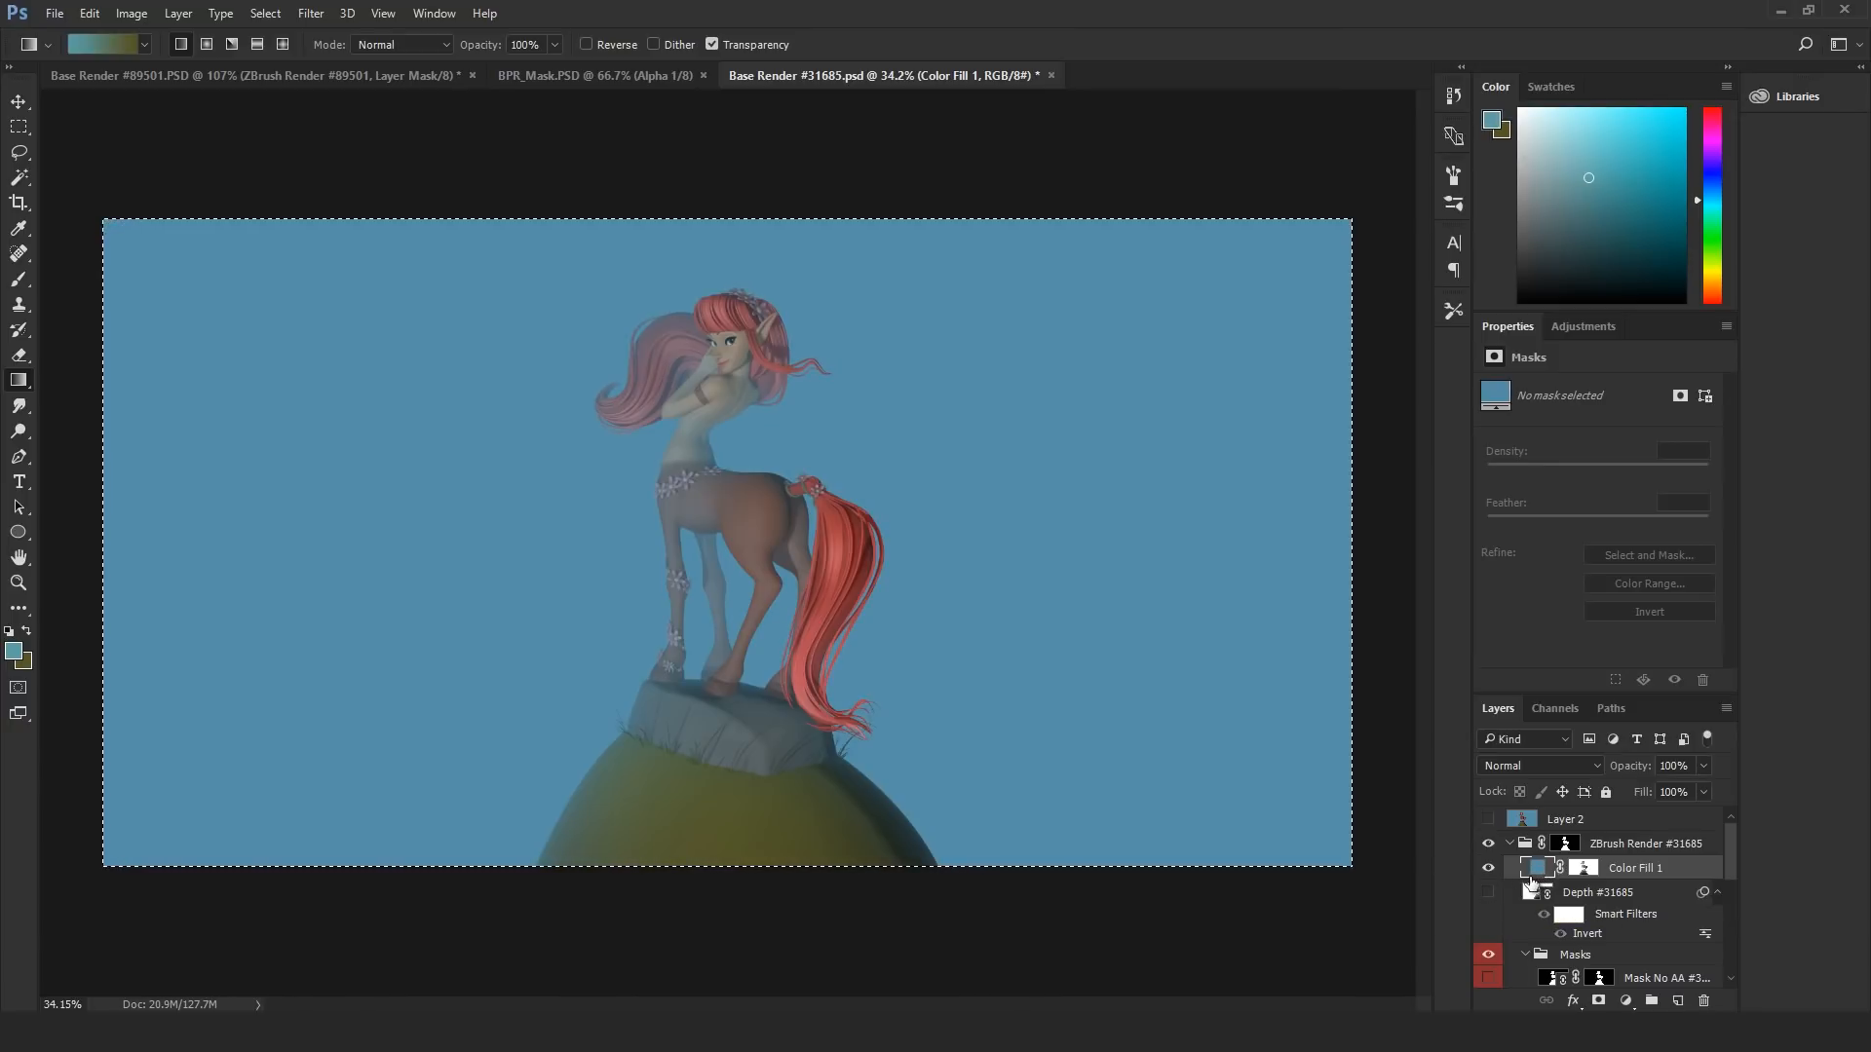
Adjust the fill mask with Levels, raising its black point and midtones toward 122, 1.53 and 242
left_click(1586, 868)
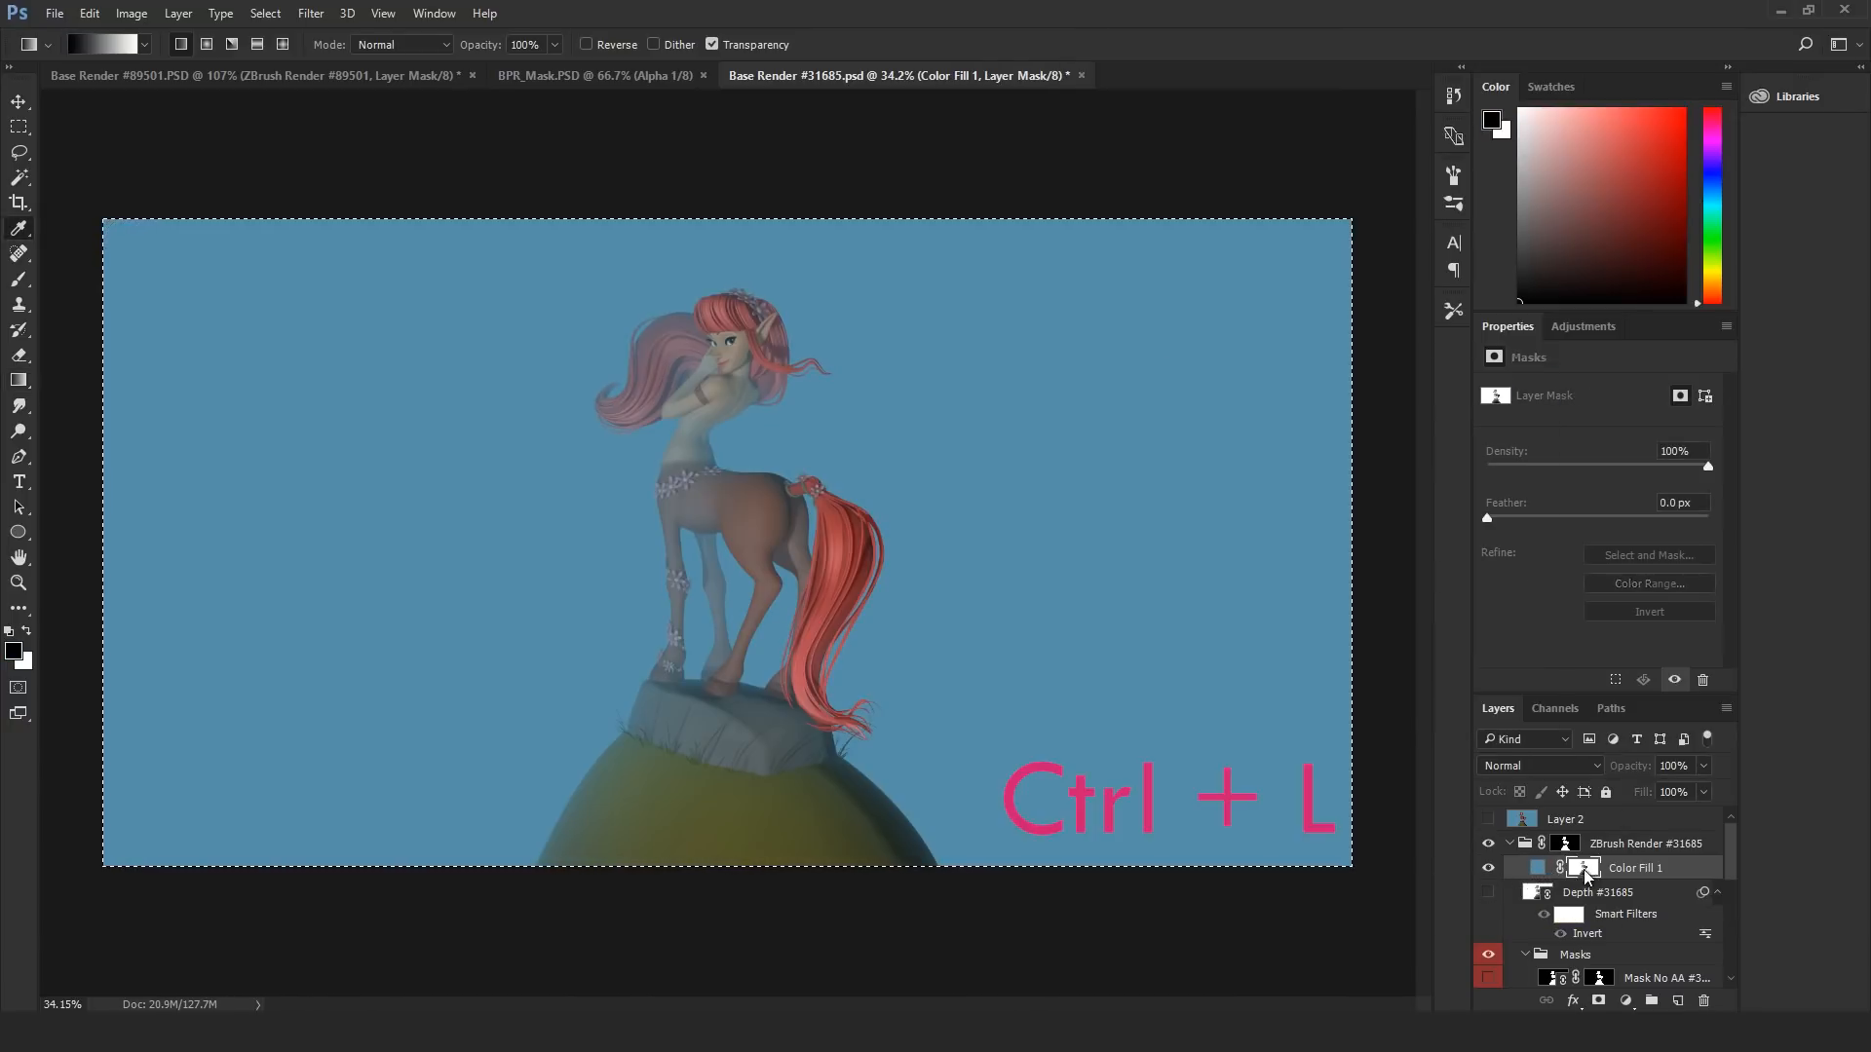
key("ctrl+l")
left_click_drag(1217, 605, 1411, 604)
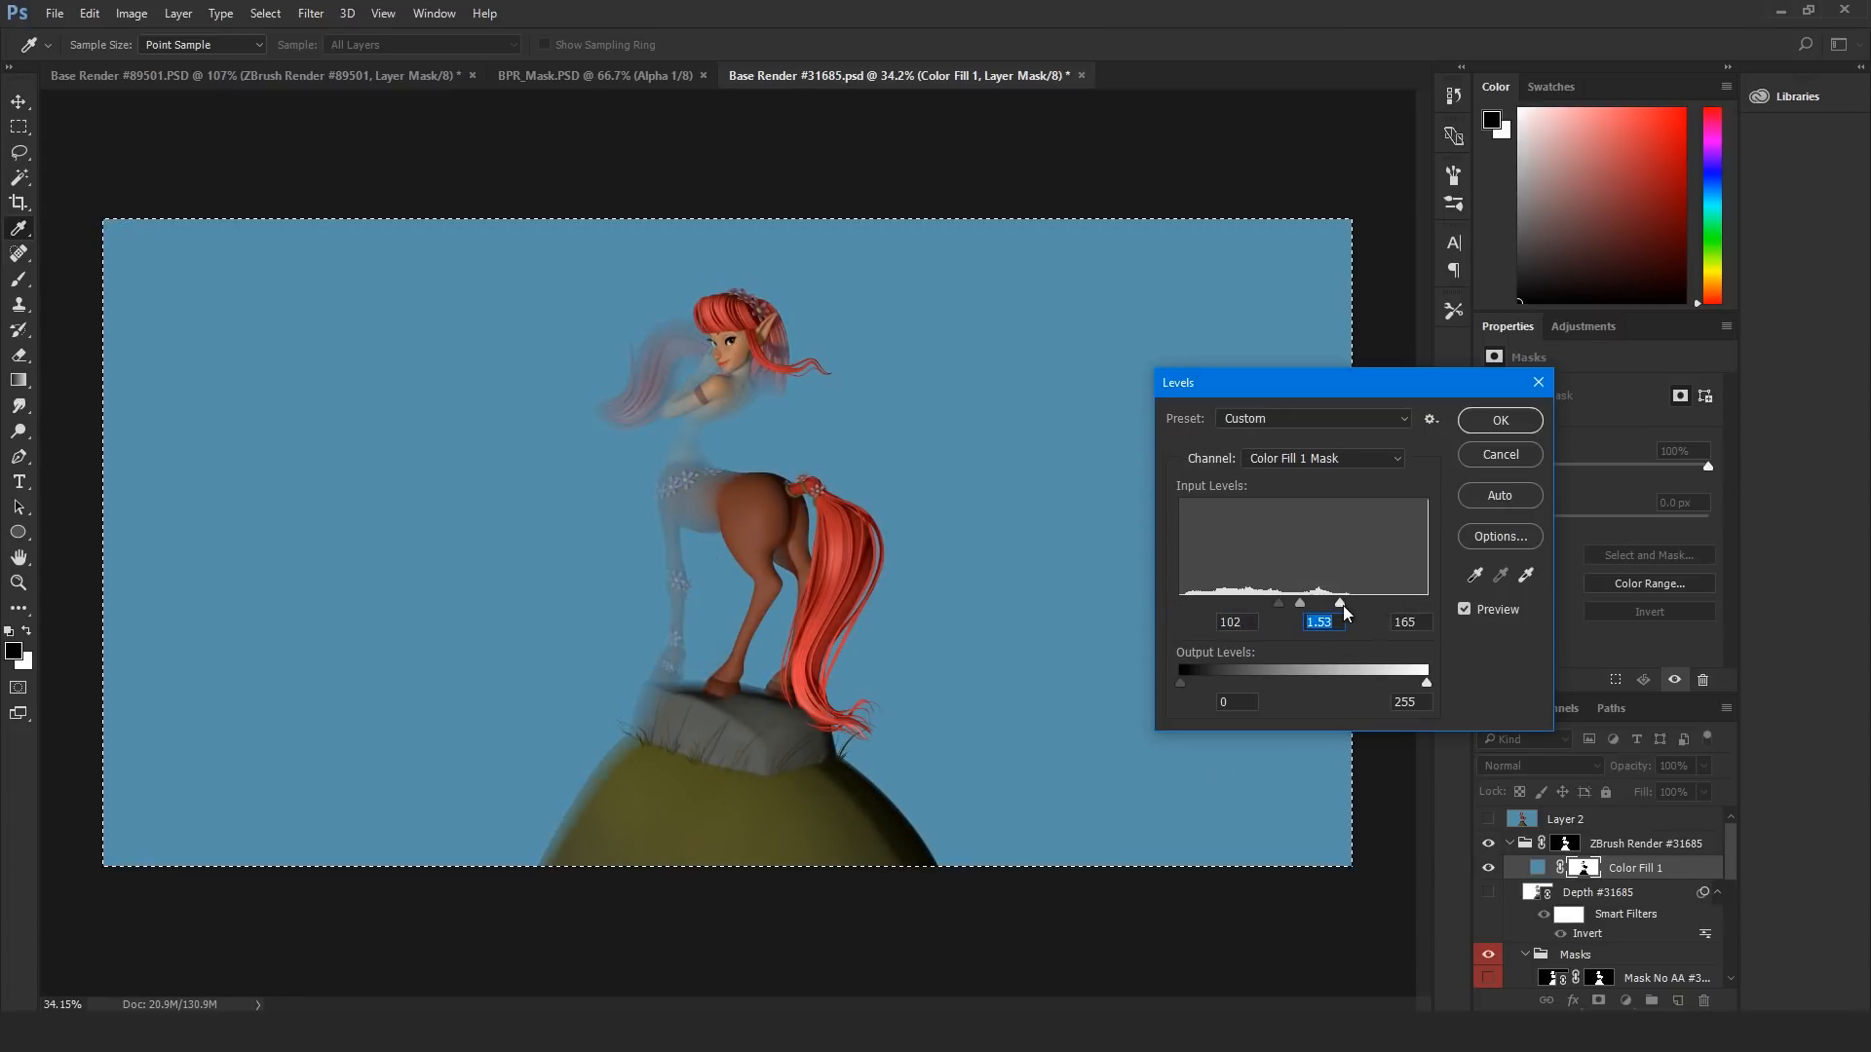